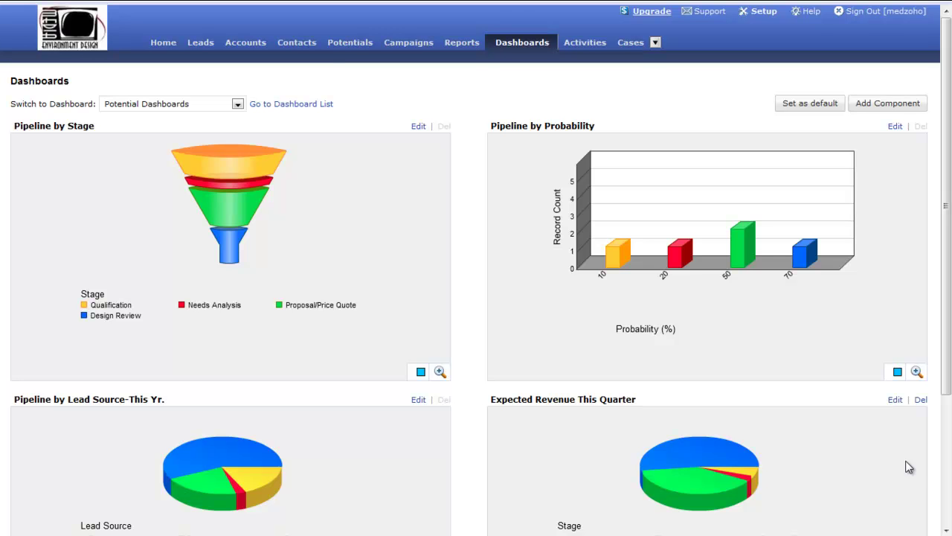
- Open the My Potentials list of seven potentials, $25,000.00 to $125,000.00, two at Closed Won
left_click(354, 44)
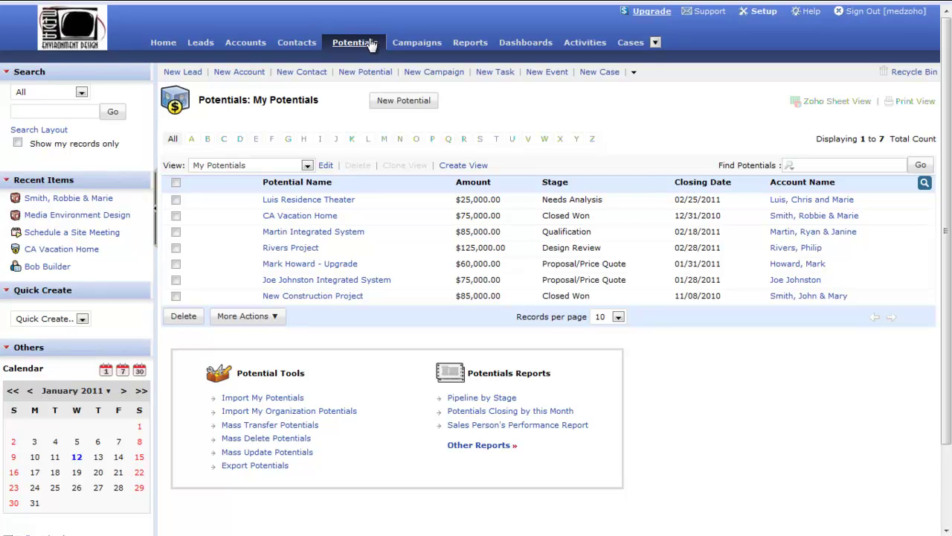
- Open the CA Vacation Home potential and highlight its 100 probability and $75,000.00 expected revenue
left_click(322, 218)
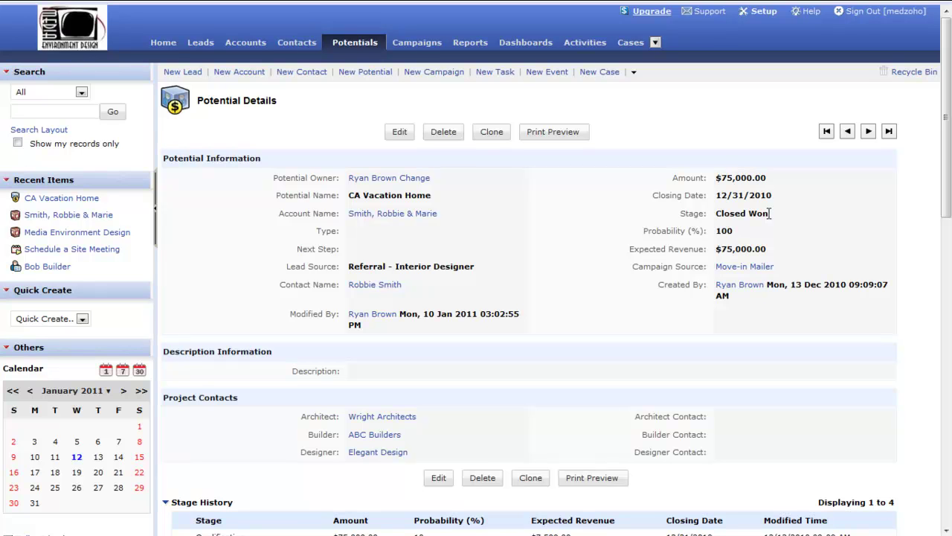
left_click_drag(714, 232, 734, 231)
left_click_drag(717, 249, 774, 253)
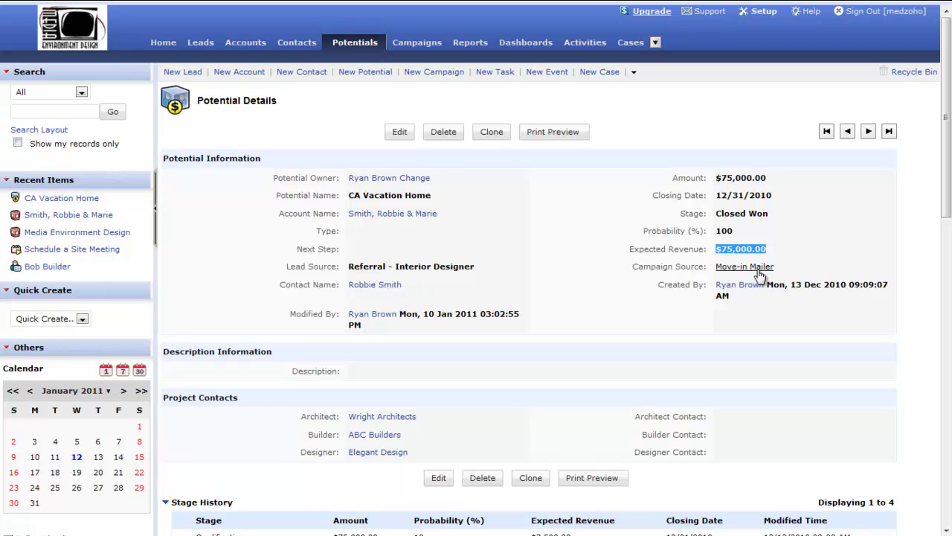
mouse_move(362, 274)
left_click_drag(350, 269, 479, 287)
left_click(503, 275)
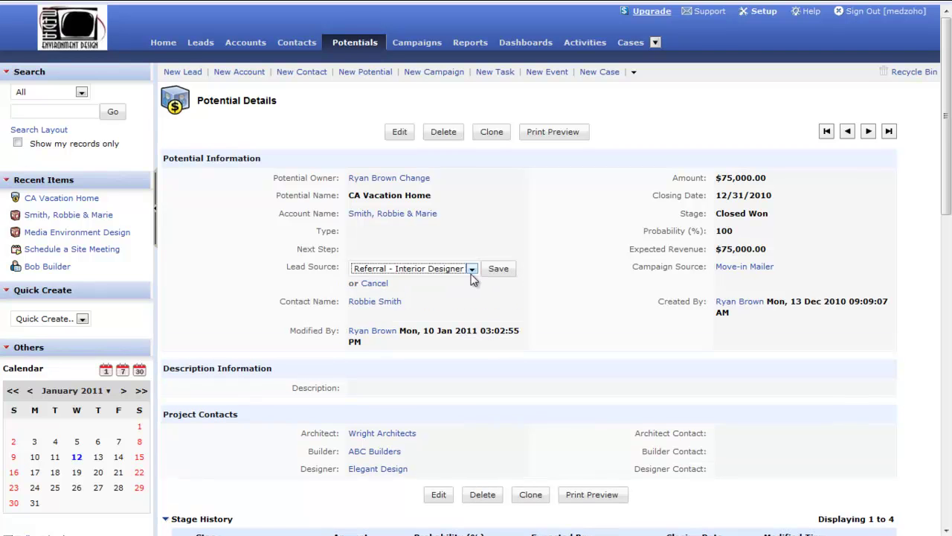
left_click(470, 271)
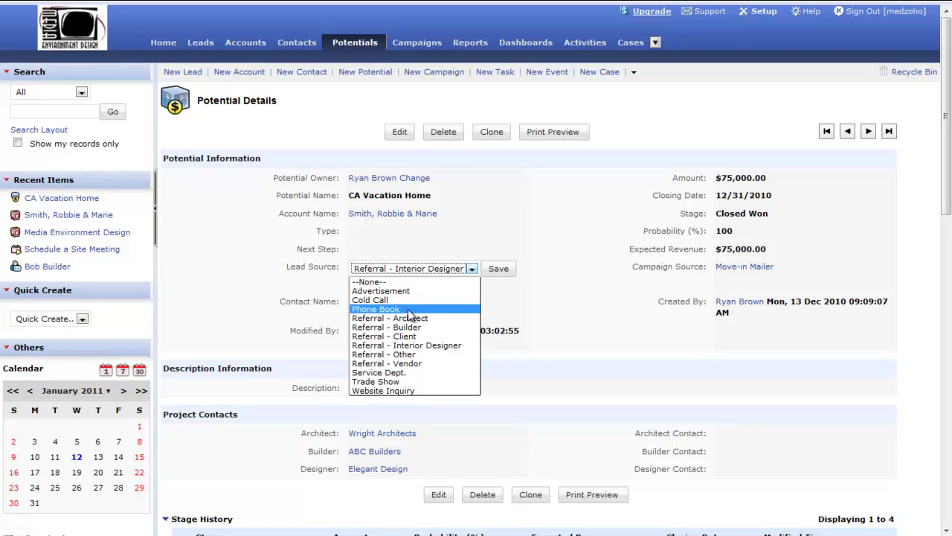
left_click(452, 346)
left_click(497, 269)
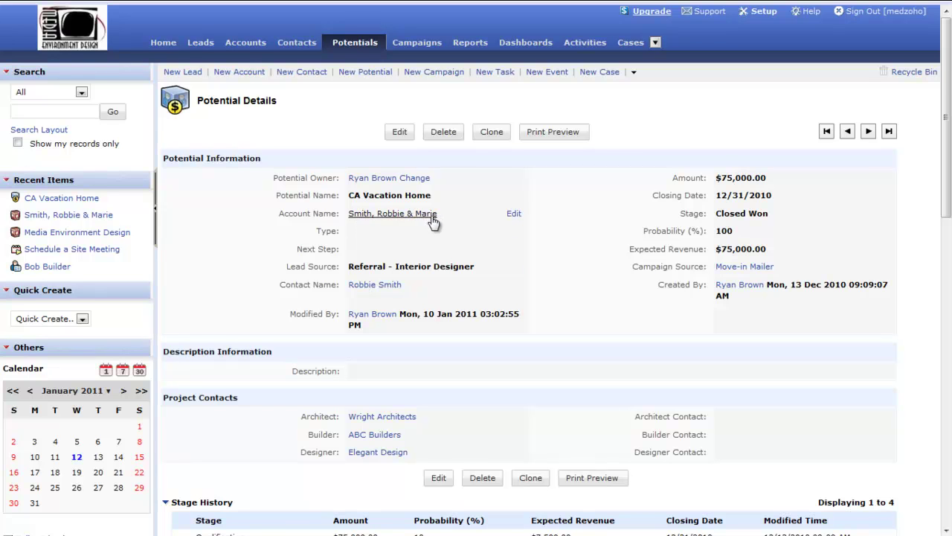
scroll(441, 261, "down", 2)
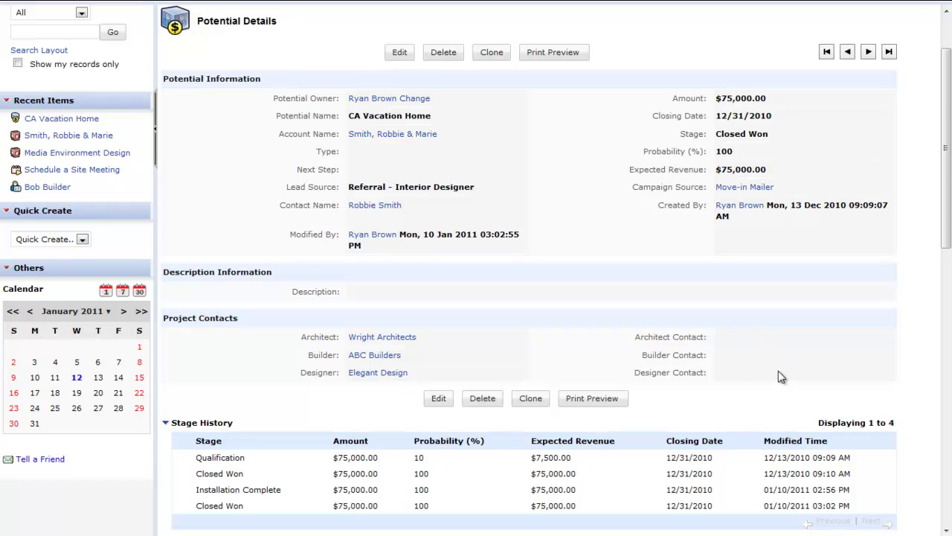
scroll(778, 371, "down", 4)
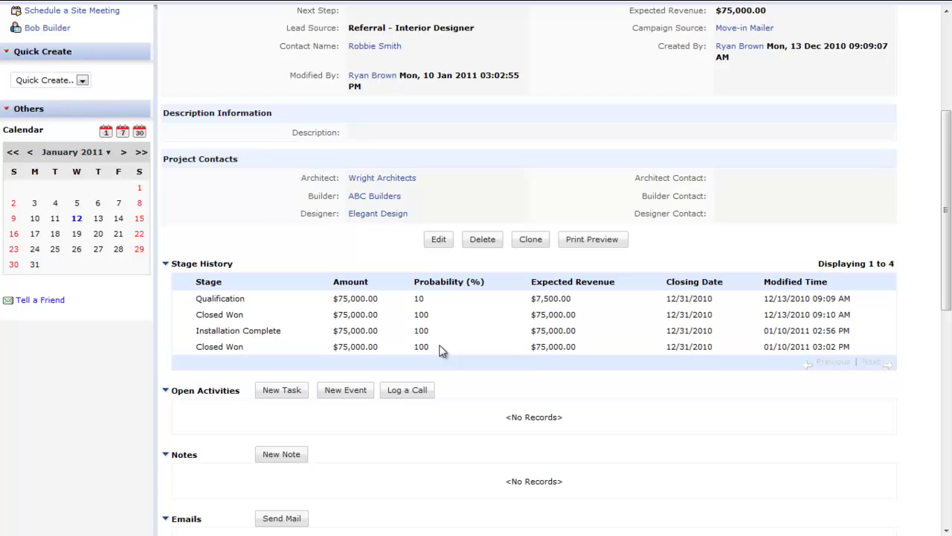
scroll(440, 350, "down", 2)
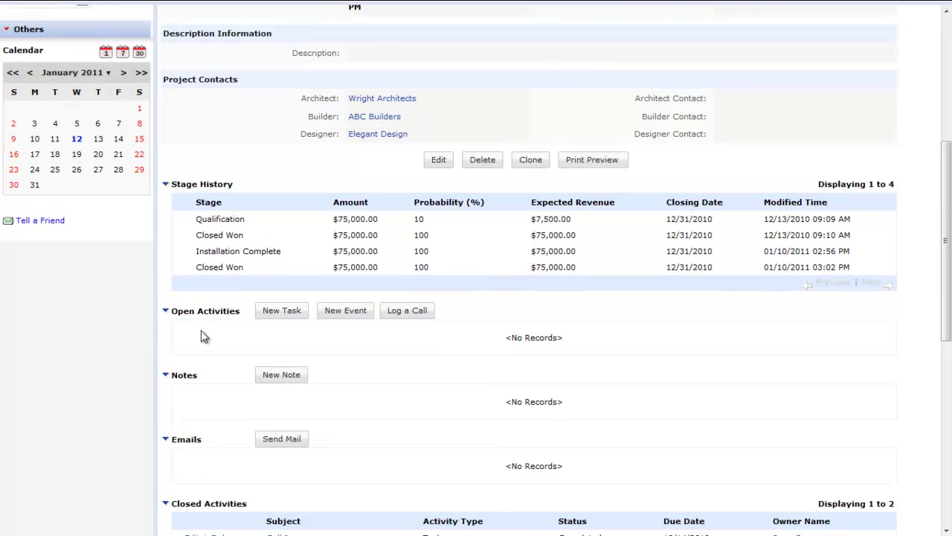
scroll(408, 358, "down", 2)
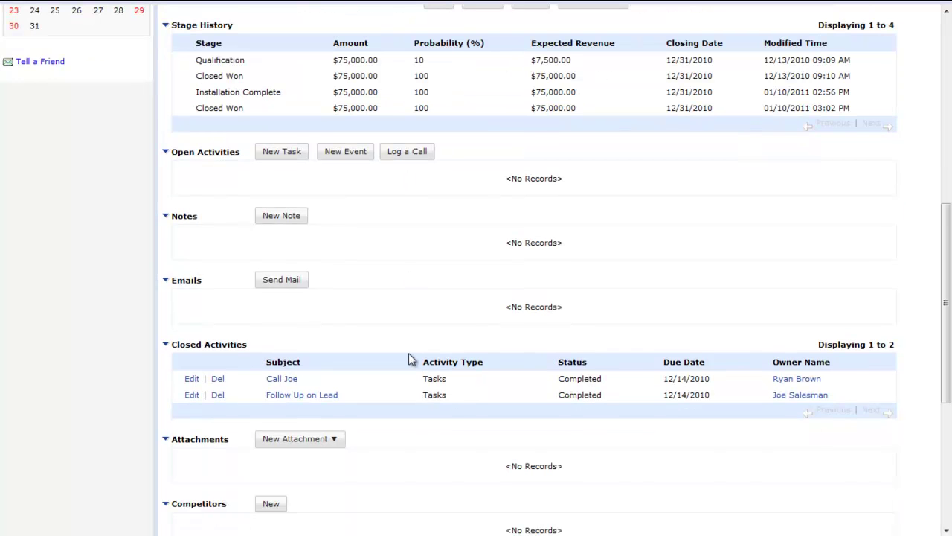
scroll(411, 358, "down", 4)
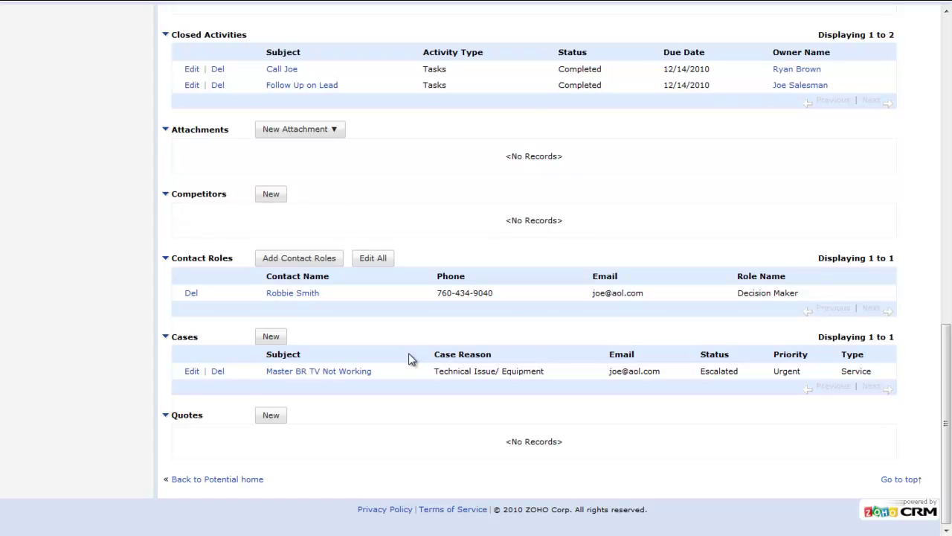
scroll(408, 359, "up", 10)
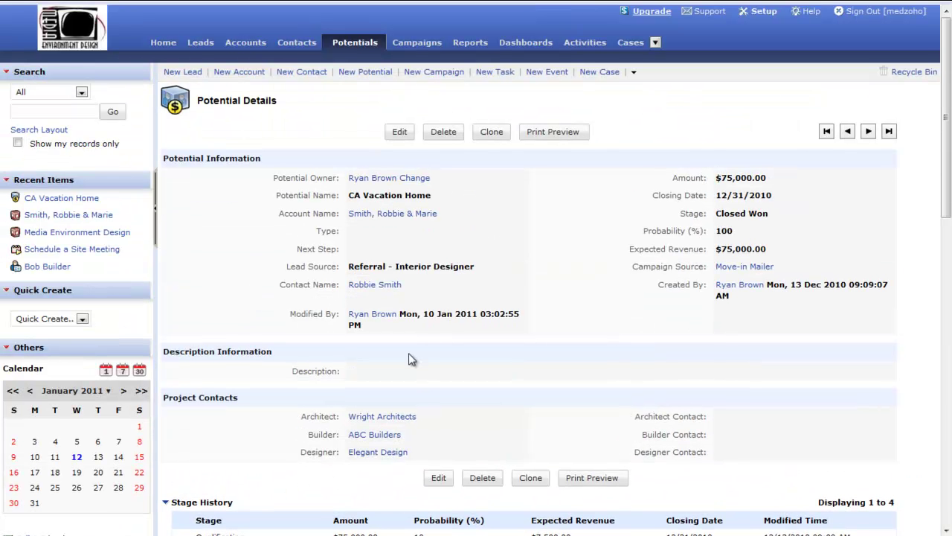
- Switch Potentials to the Pipeline view, sorted by closing date from 01/28/2011 to 02/28/2011
mouse_move(399, 368)
left_click(362, 45)
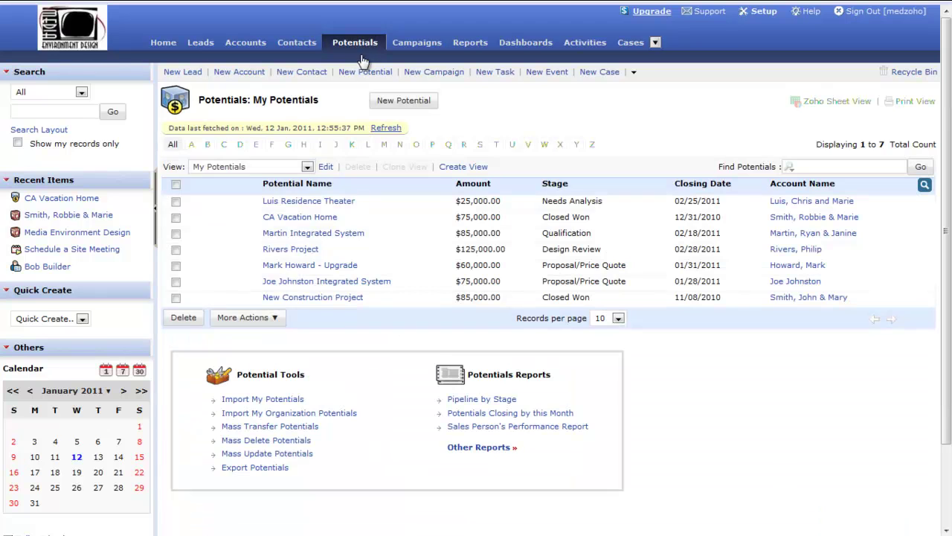
left_click(307, 167)
left_click(234, 309)
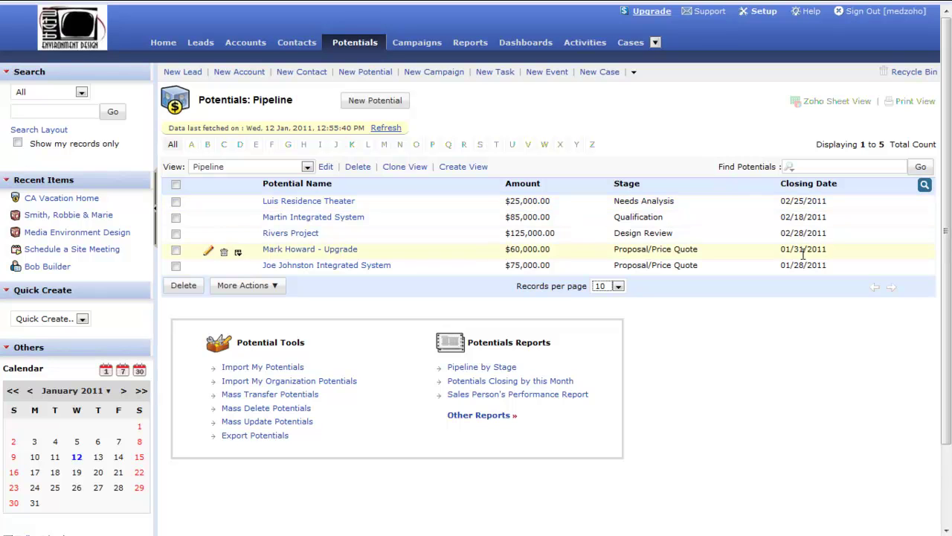
left_click(809, 184)
left_click(799, 203)
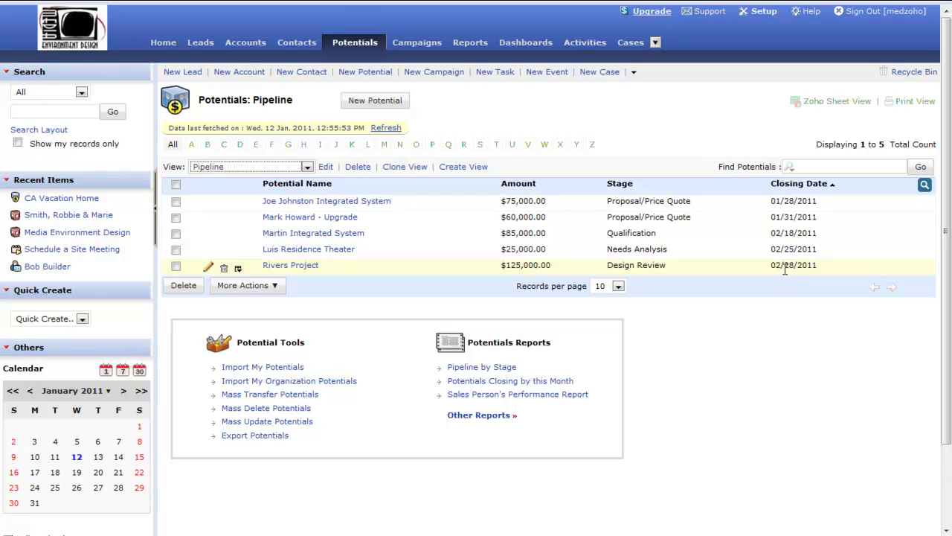
- Go to Reports and expand the Potential Reports folder
left_click(469, 44)
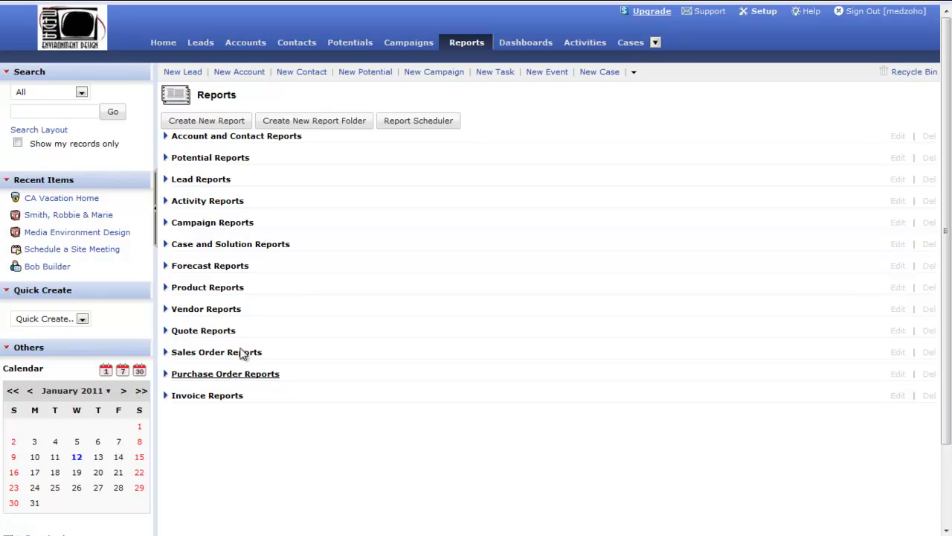
left_click(223, 158)
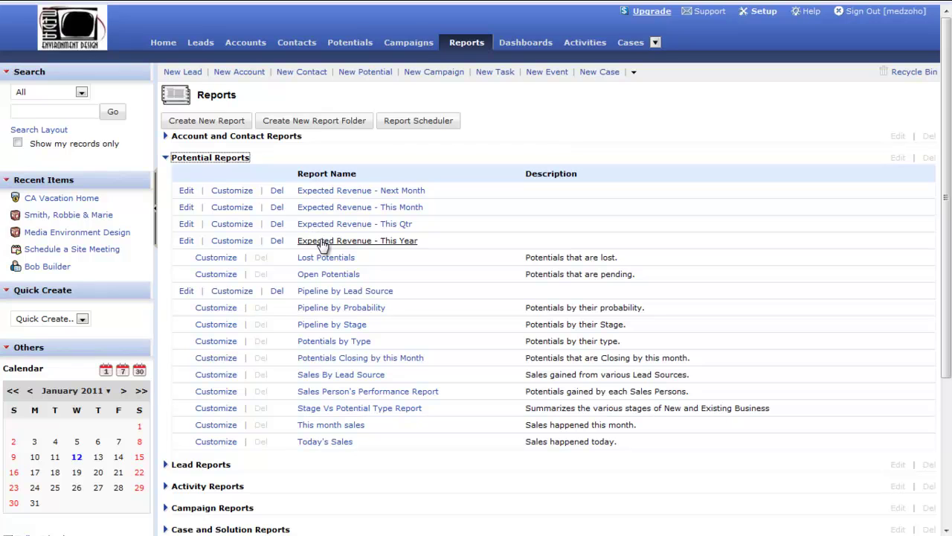
- Open the Expected Revenue - Next Month report and highlight the 70 probability and $101,000.00 total
left_click(353, 195)
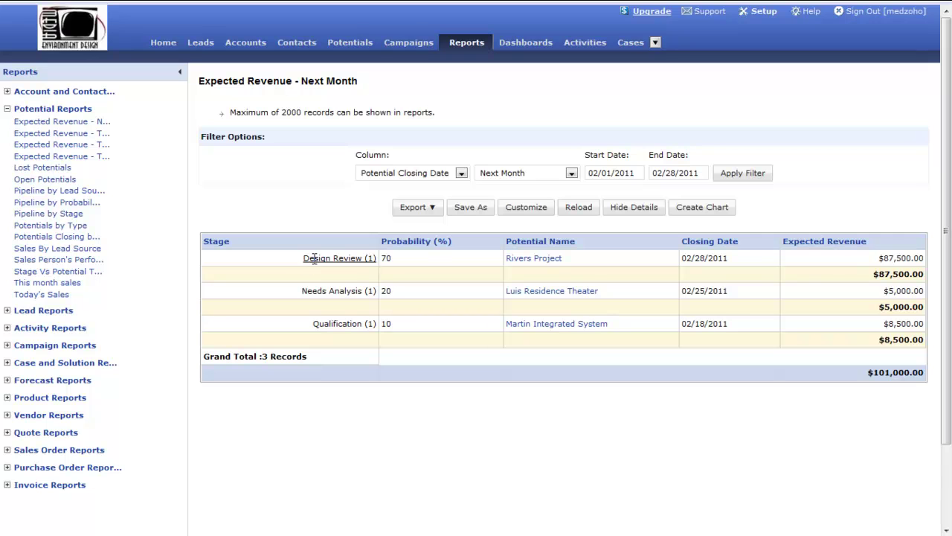
double_click(386, 259)
left_click_drag(866, 373, 928, 378)
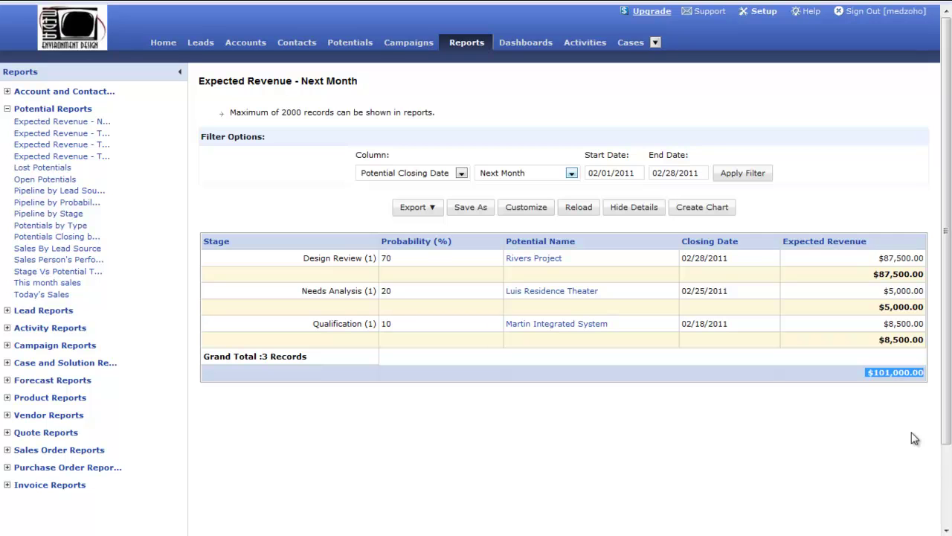
left_click(854, 379)
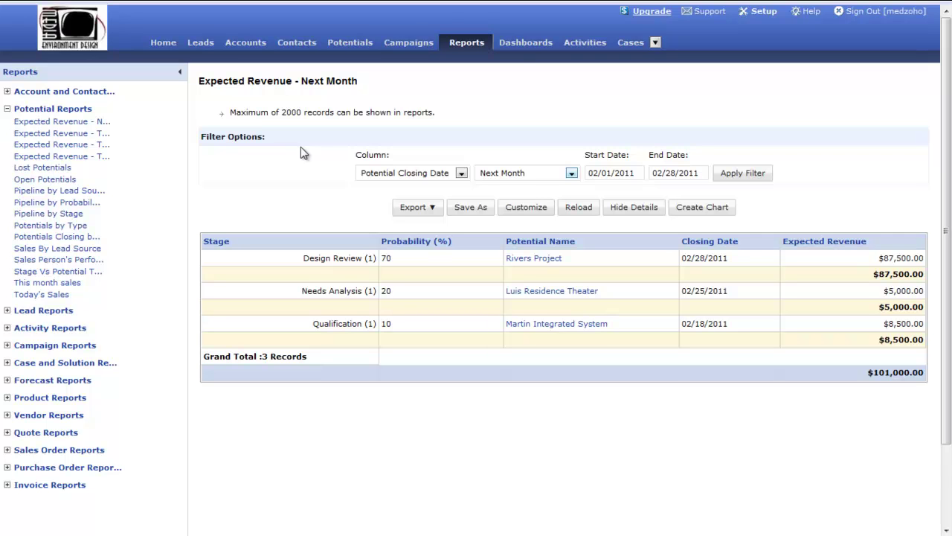
- Open Expected Revenue - This Year, highlight its $168,500.00 total, then return to Reports
left_click(467, 43)
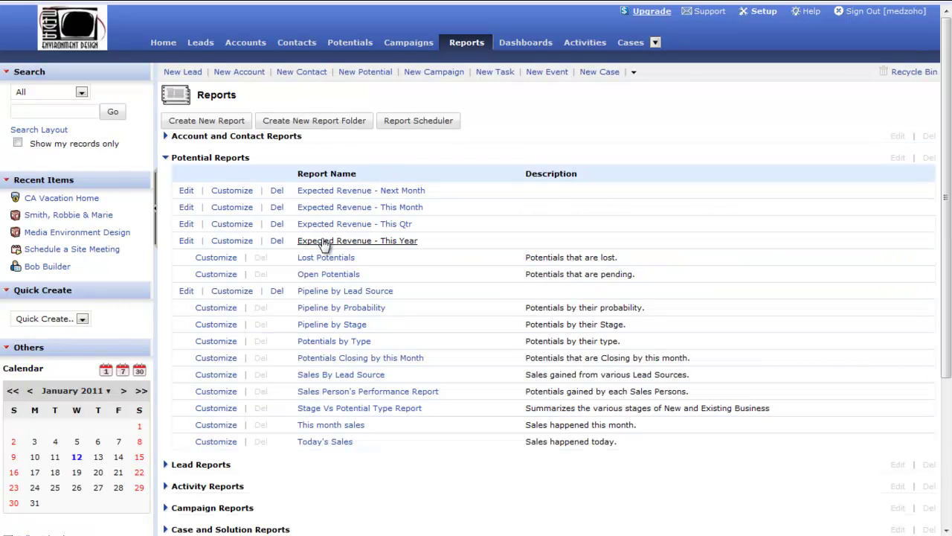
left_click(354, 243)
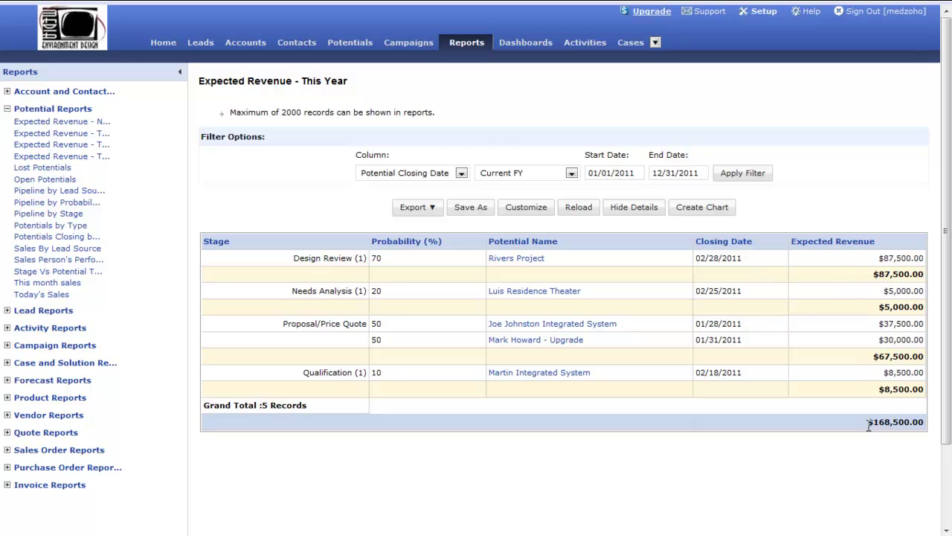
left_click_drag(867, 421, 920, 422)
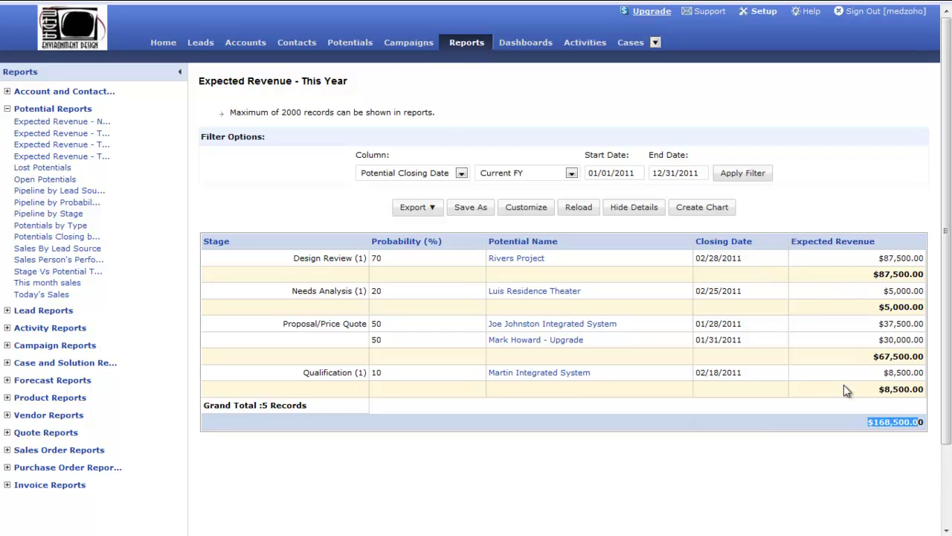
left_click(465, 44)
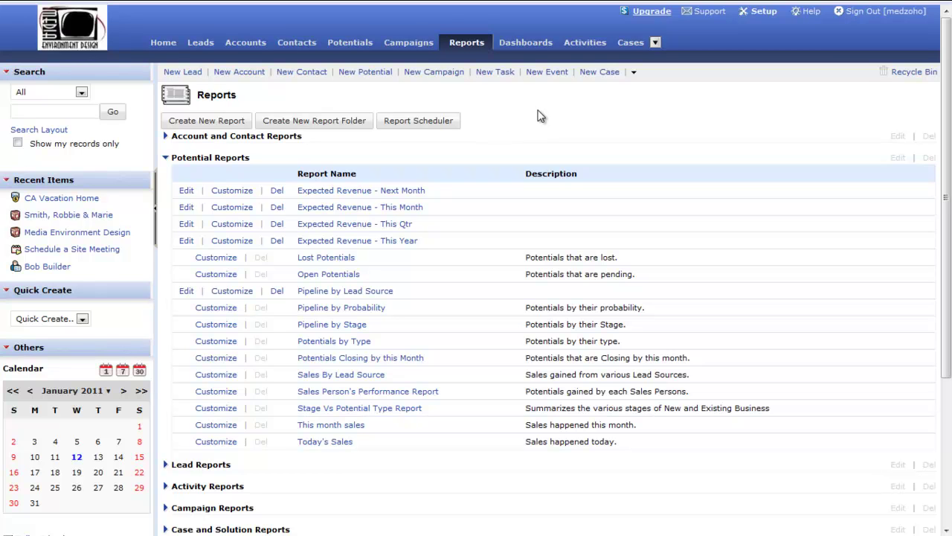
- Go to Dashboards to see the pipeline by stage, probability, lead source and revenue charts
left_click(525, 44)
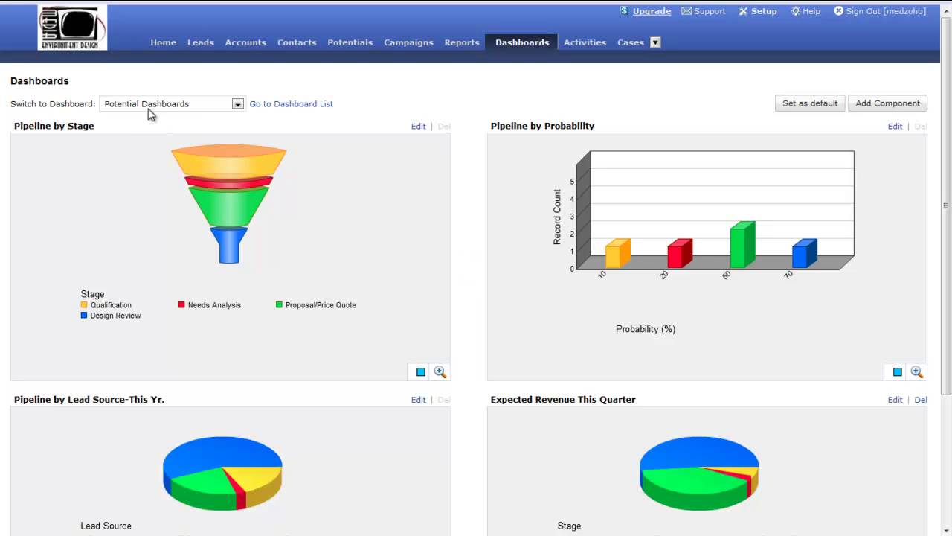
- Keep Potential Dashboards selected and pull the Needs Analysis slice out of the Pipeline by Stage funnel
left_click(187, 109)
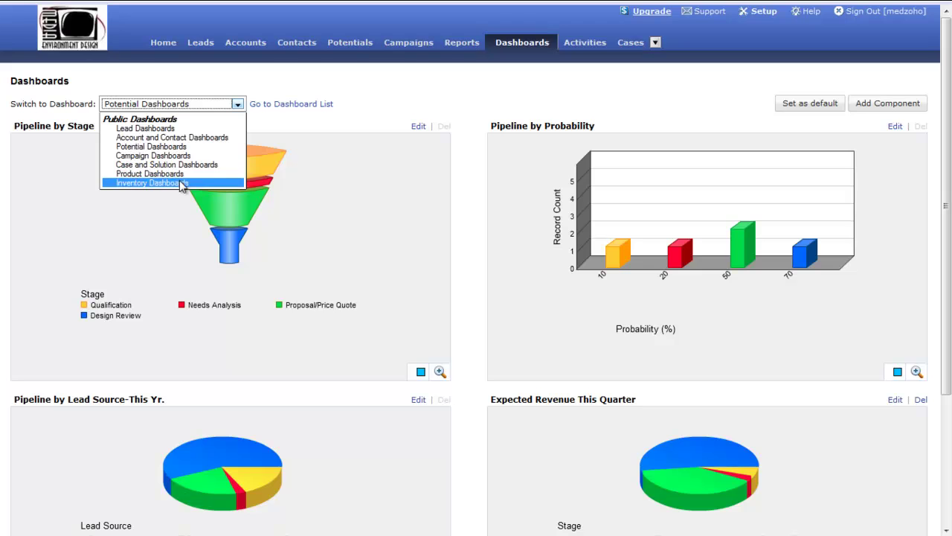
left_click(179, 147)
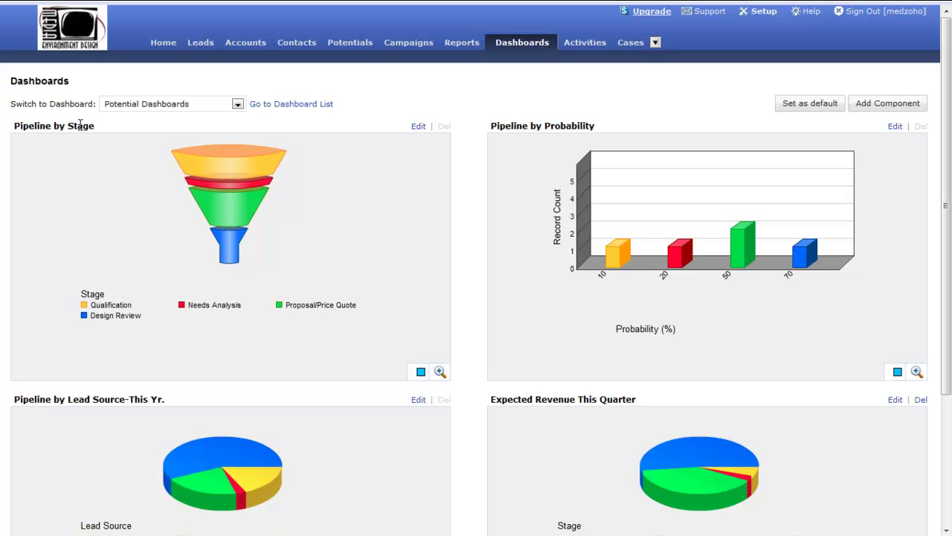
mouse_move(227, 171)
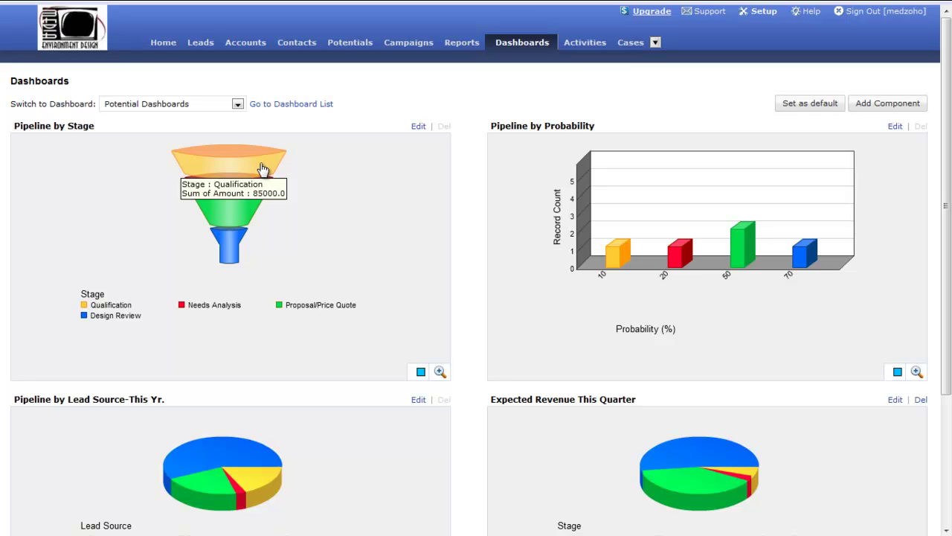
mouse_move(266, 188)
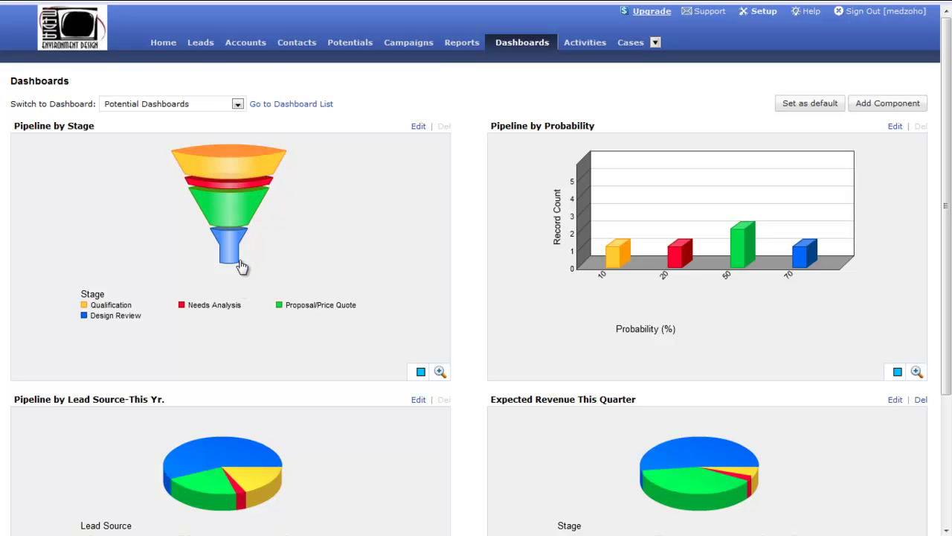
mouse_move(241, 266)
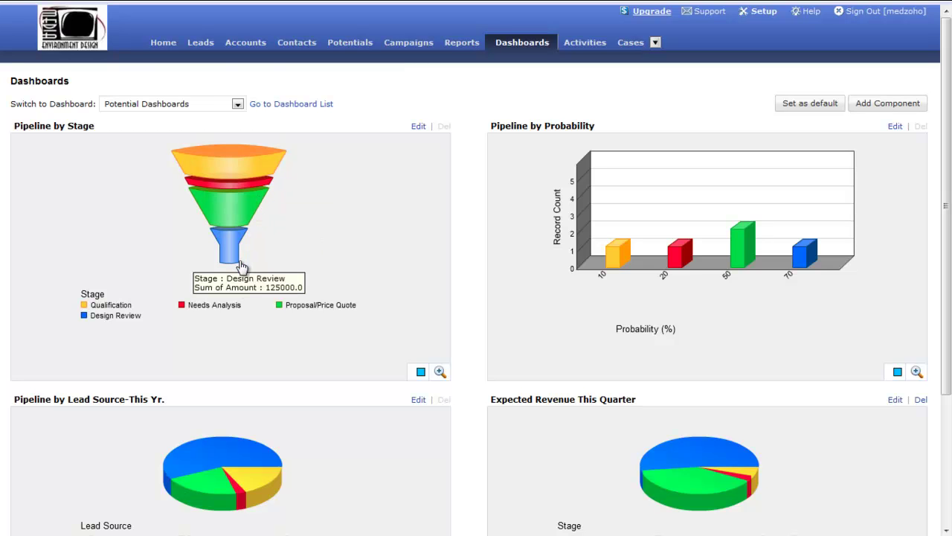
left_click(247, 310)
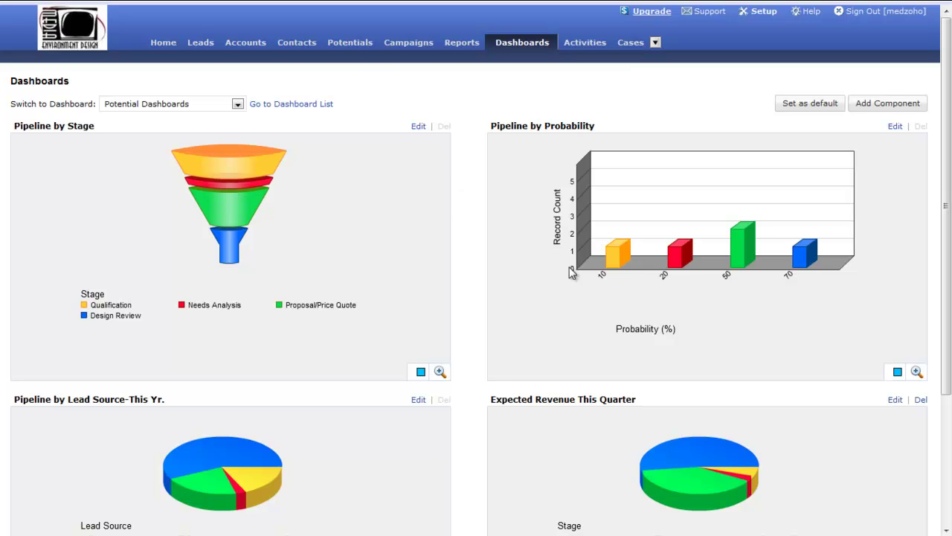
- Read the record-count tooltip on each Pipeline by Probability bar as Needs Analysis returns to the funnel
mouse_move(811, 259)
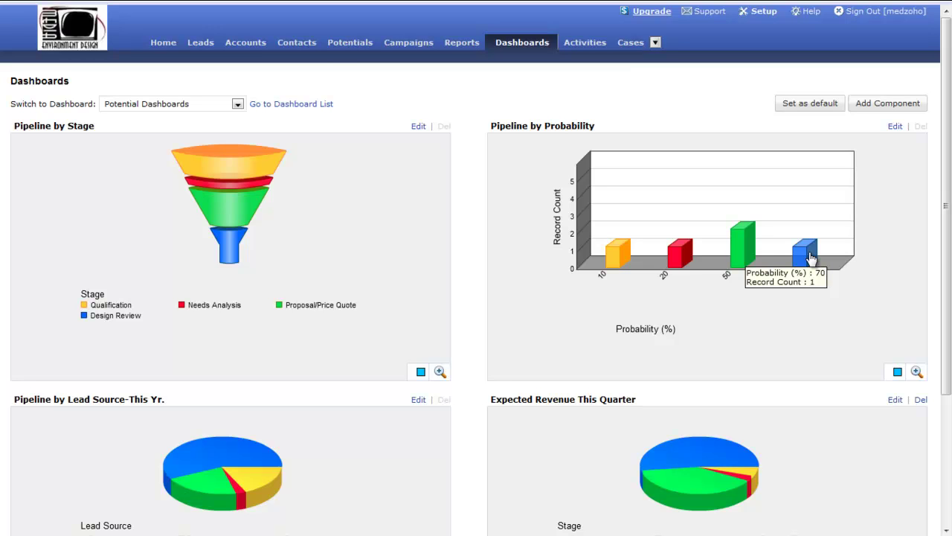
mouse_move(747, 255)
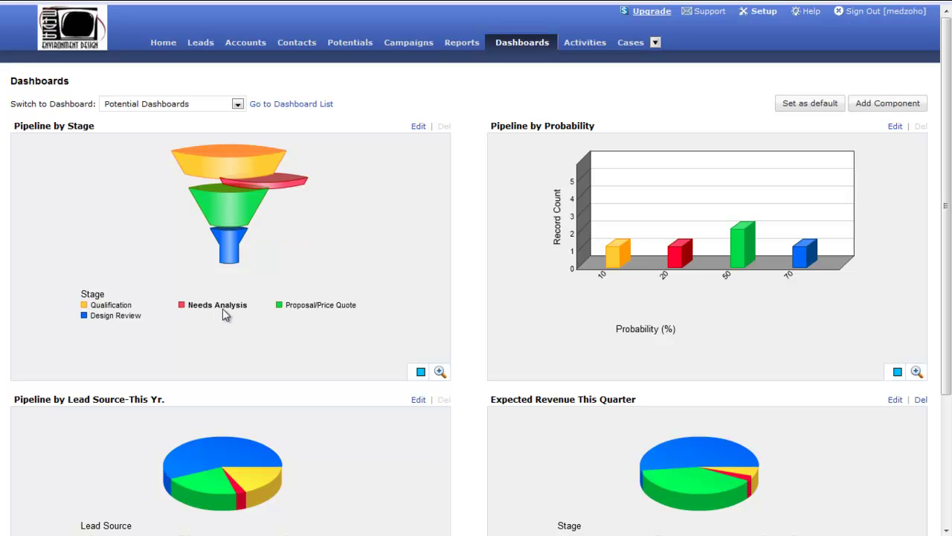
mouse_move(679, 262)
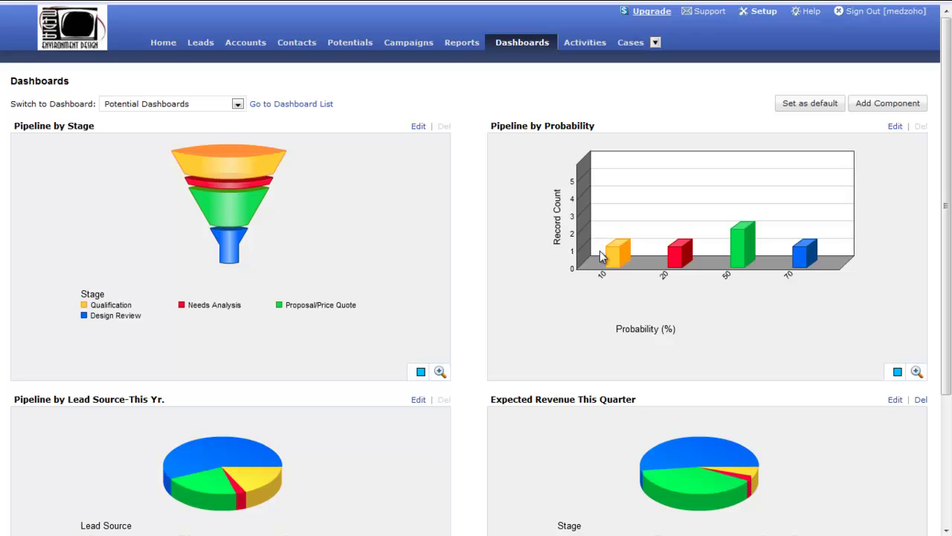
mouse_move(616, 258)
scroll(542, 311, "down", 3)
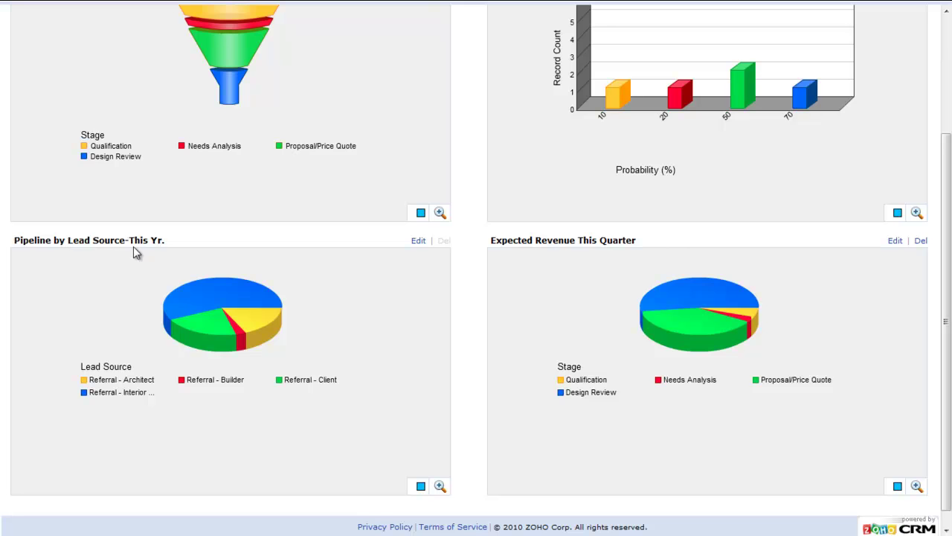
mouse_move(196, 305)
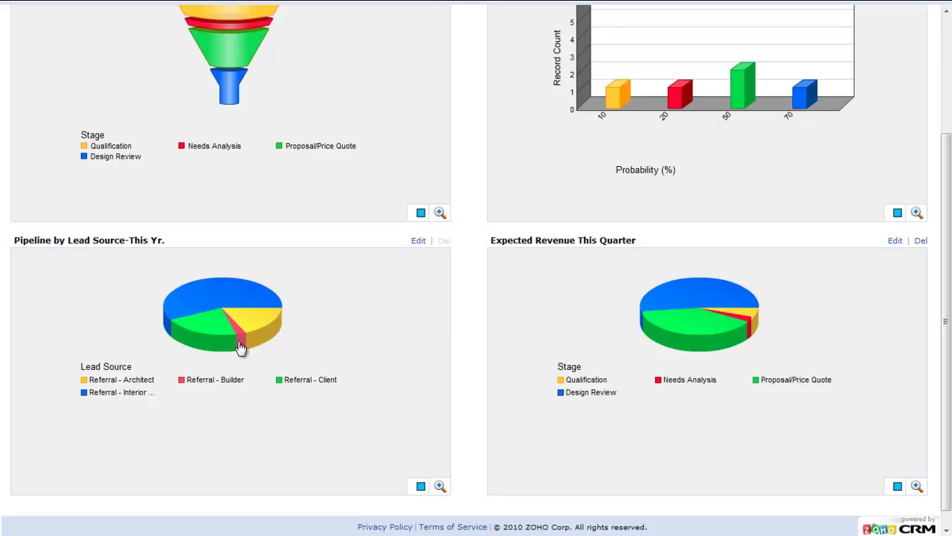
mouse_move(221, 345)
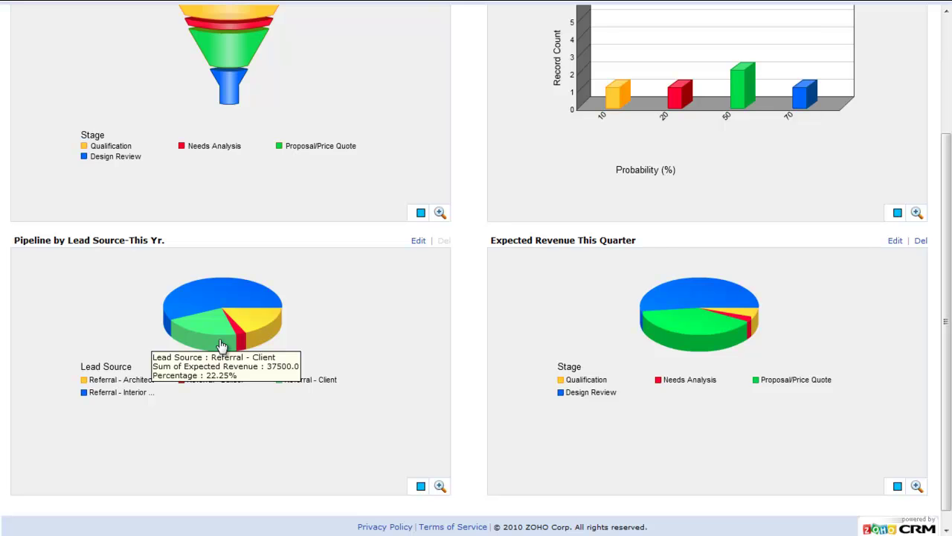
mouse_move(264, 338)
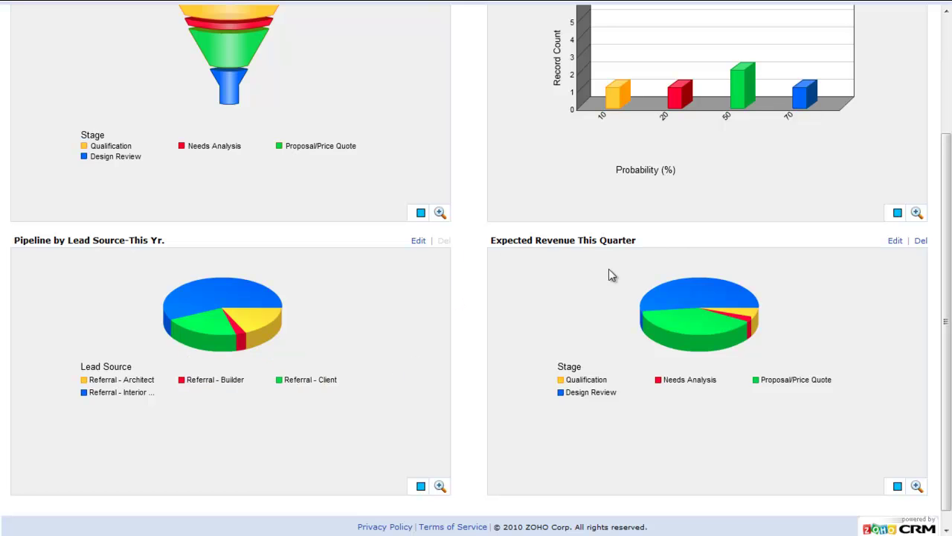
mouse_move(669, 290)
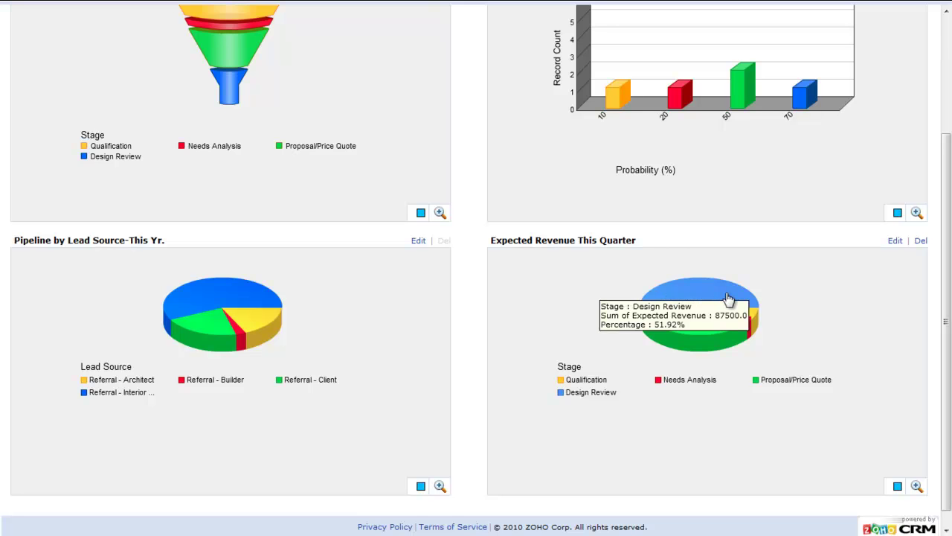
left_click_drag(742, 300, 713, 295)
mouse_move(730, 334)
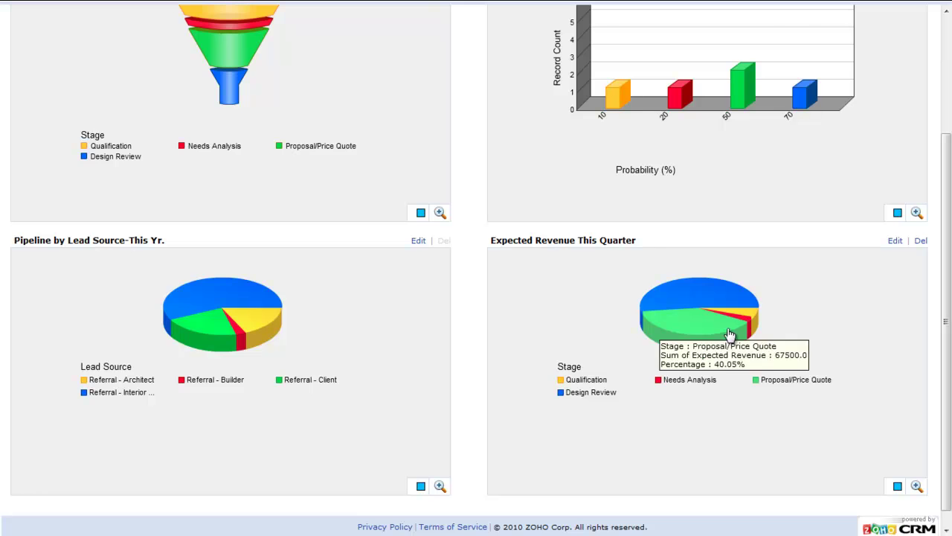
scroll(749, 319, "up", 2)
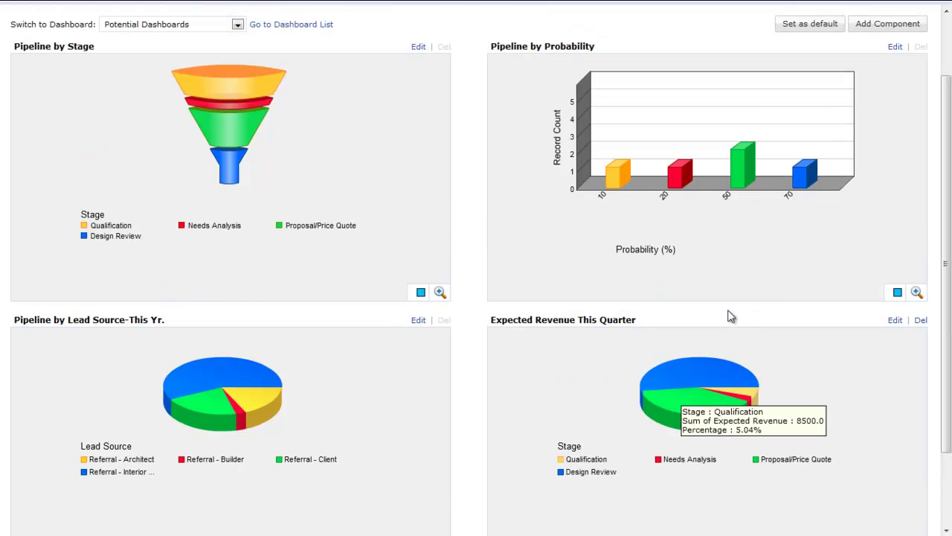
mouse_move(653, 403)
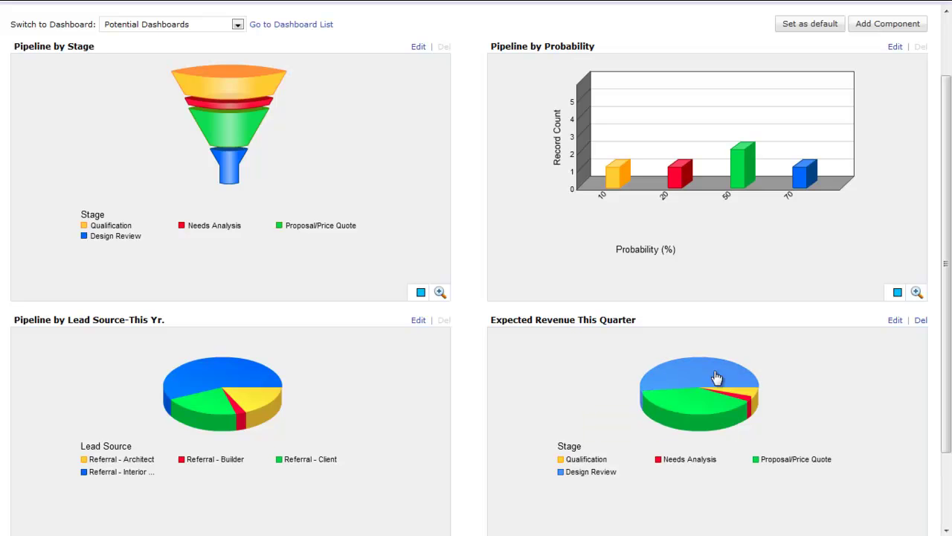
left_click(895, 321)
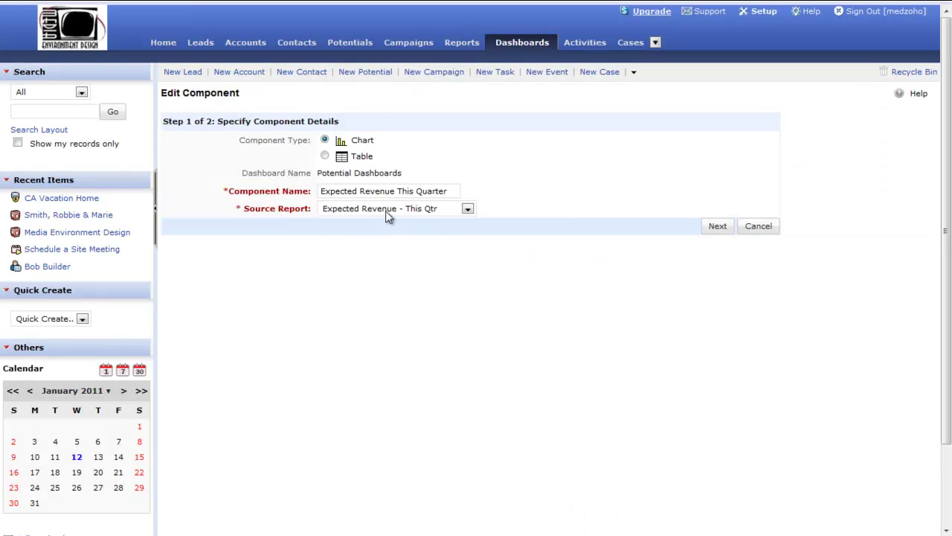
left_click(400, 210)
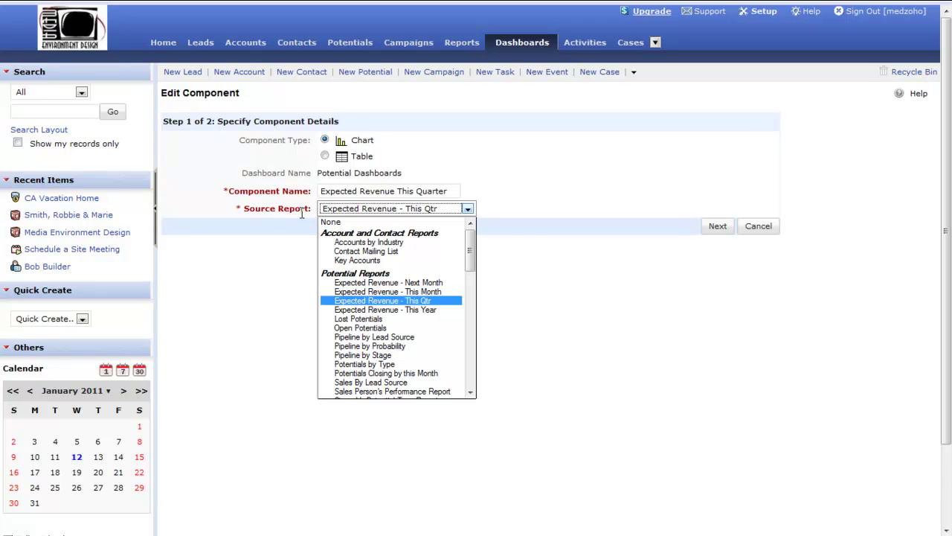
left_click(574, 181)
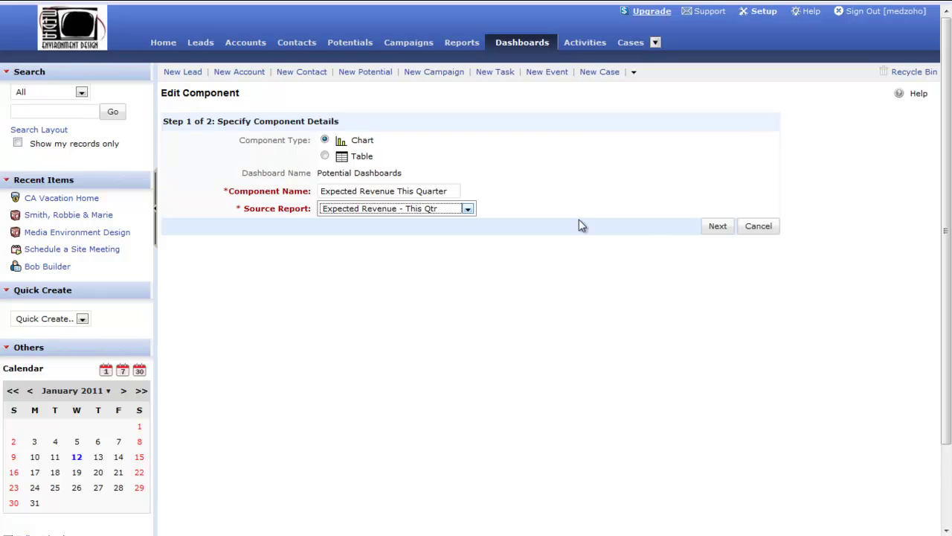
left_click(533, 275)
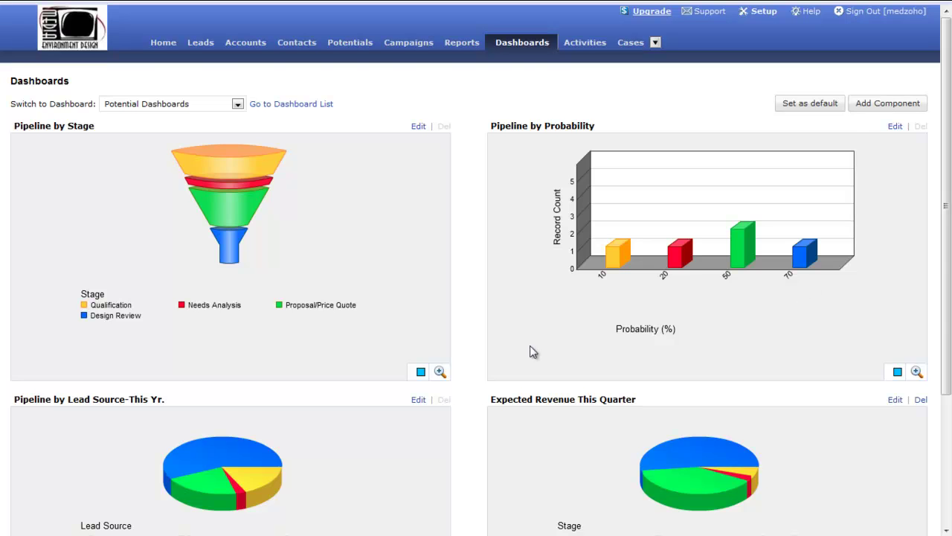
- Drill into the Referral - Interior Designer pie slice to get the $168,500.00 lead source report
scroll(530, 354, "down", 4)
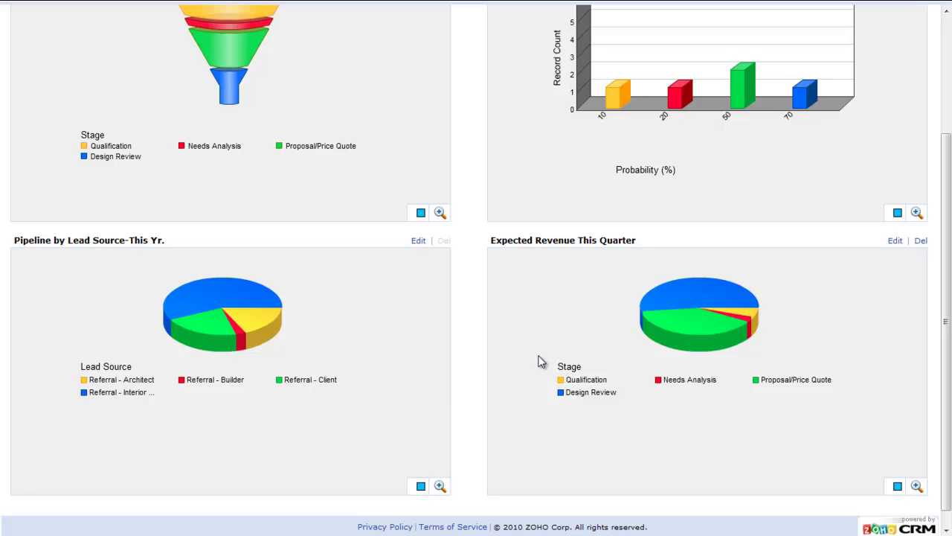
mouse_move(242, 341)
mouse_move(212, 301)
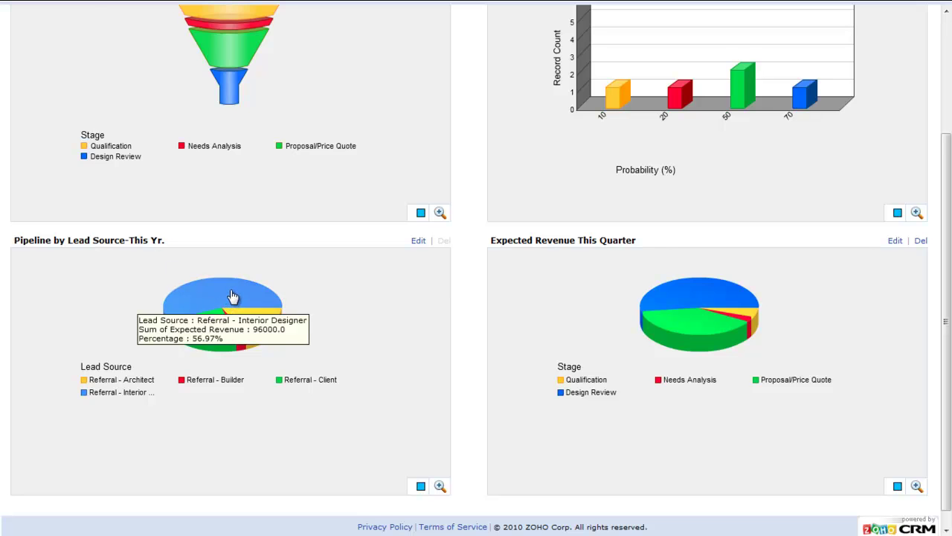
left_click(233, 296)
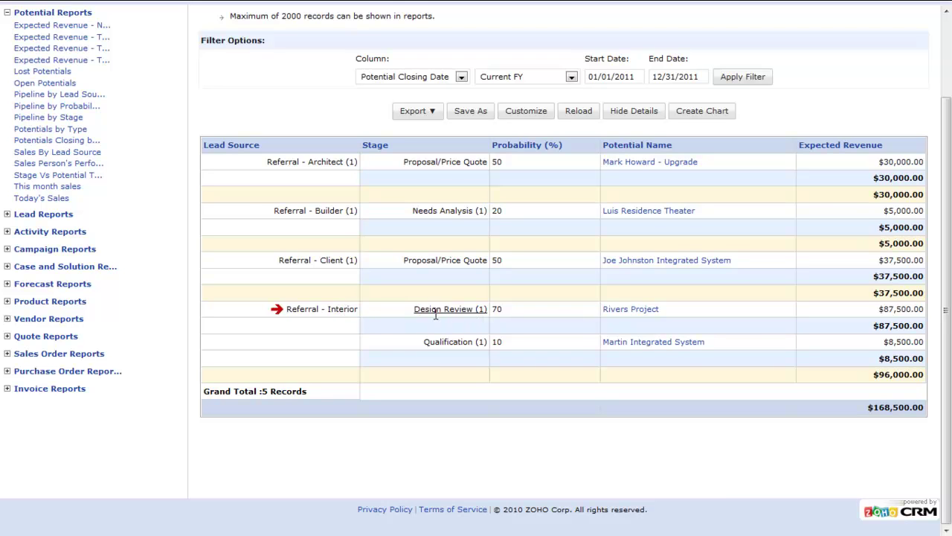
- Open the Rivers Project potential from the report and review its details: $125,000.00, Design Review, 70% probability
left_click(640, 310)
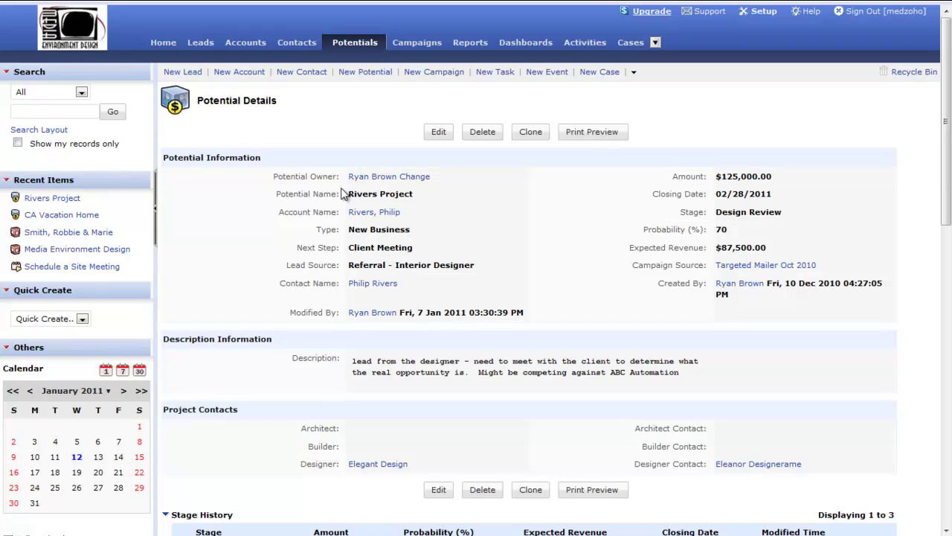
mouse_move(415, 196)
scroll(666, 317, "down", 2)
scroll(664, 314, "up", 2)
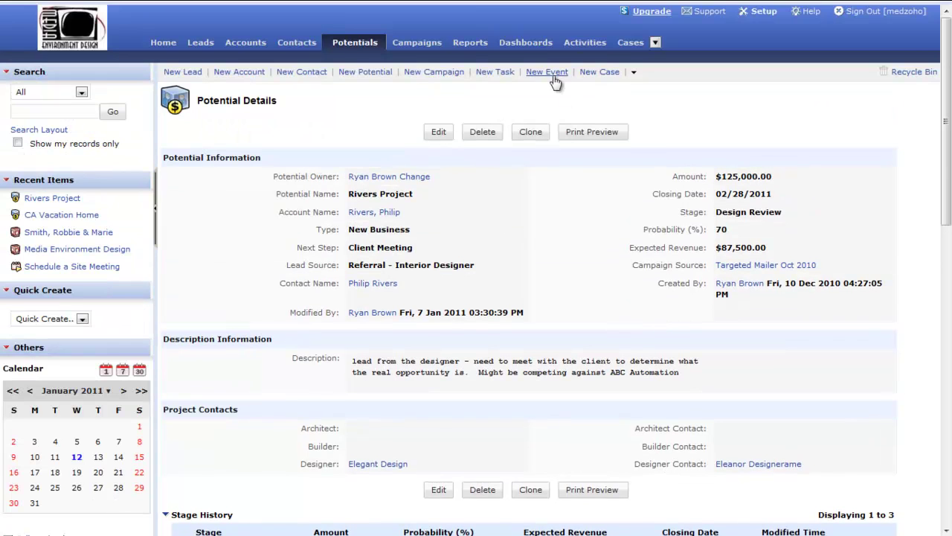